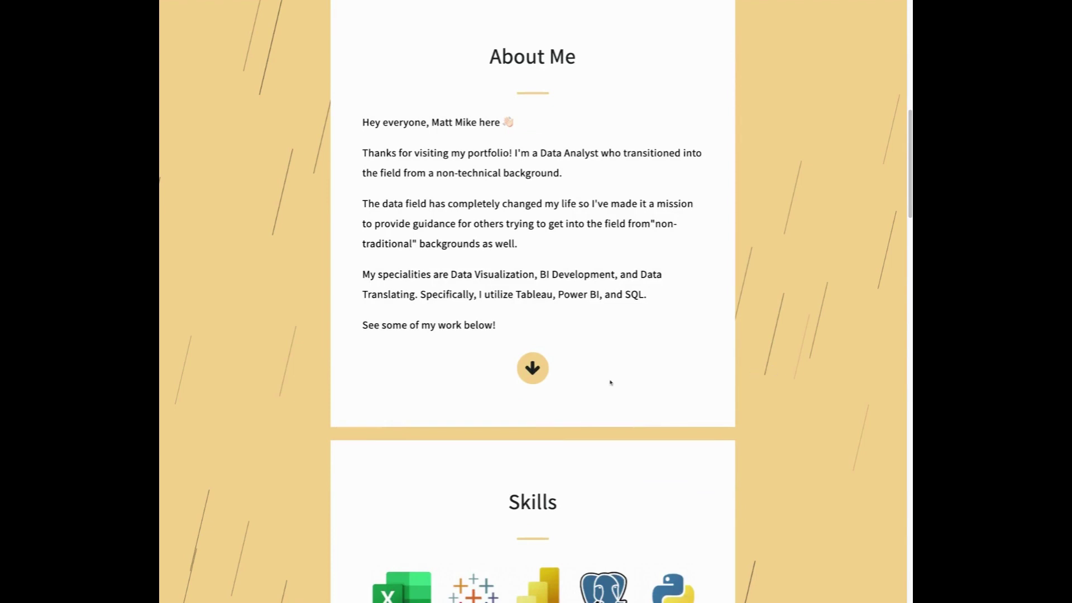
Jump past Skills to Featured Projects and select the Revenue Analysis Dashboard heading, title and description.
left_click(532, 367)
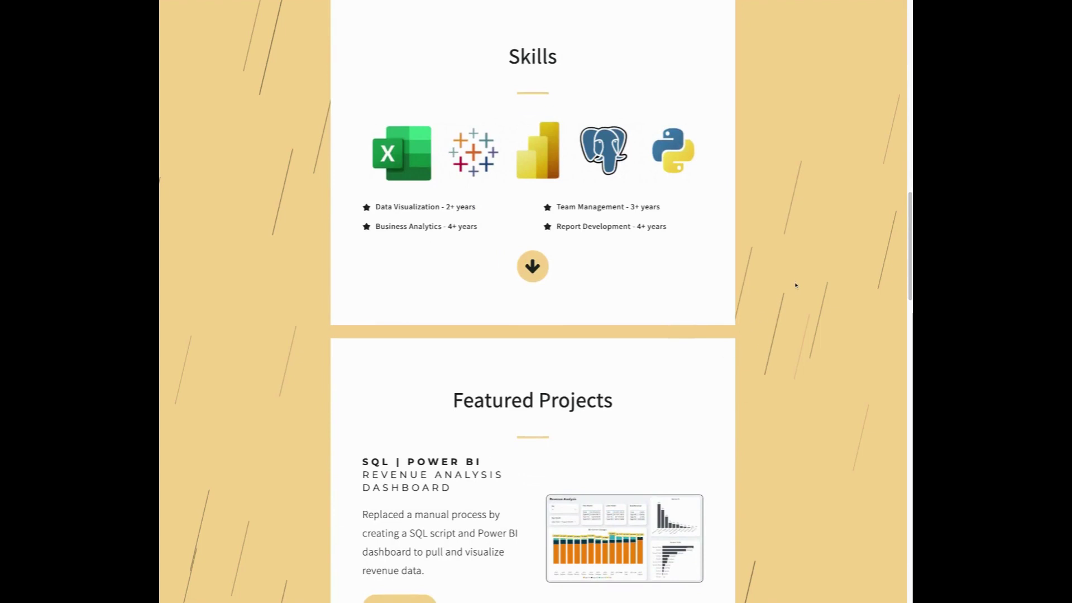
left_click(540, 278)
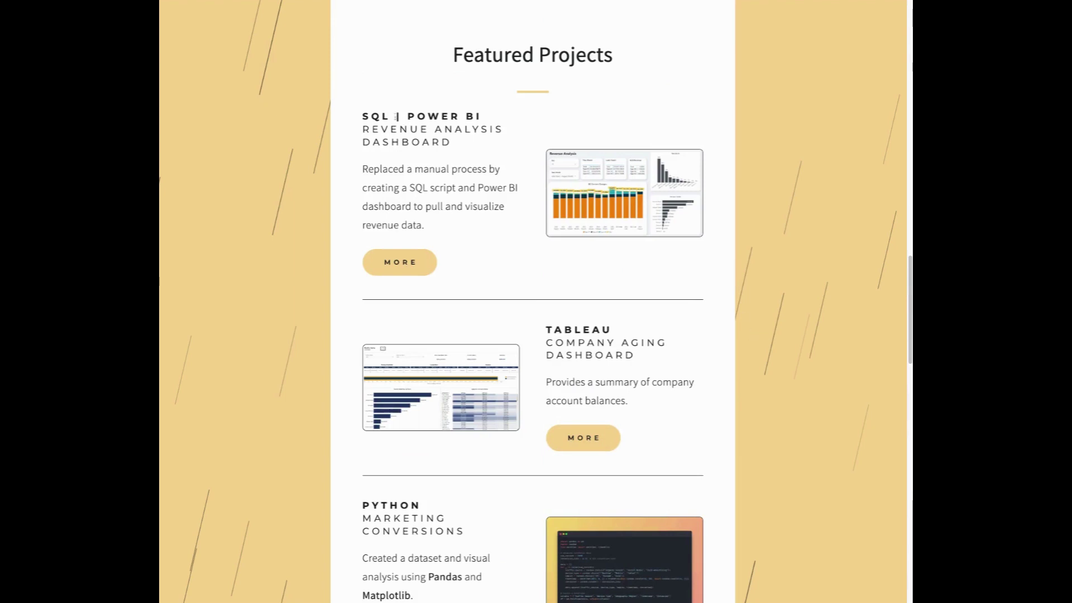
triple_click(370, 115)
triple_click(416, 129)
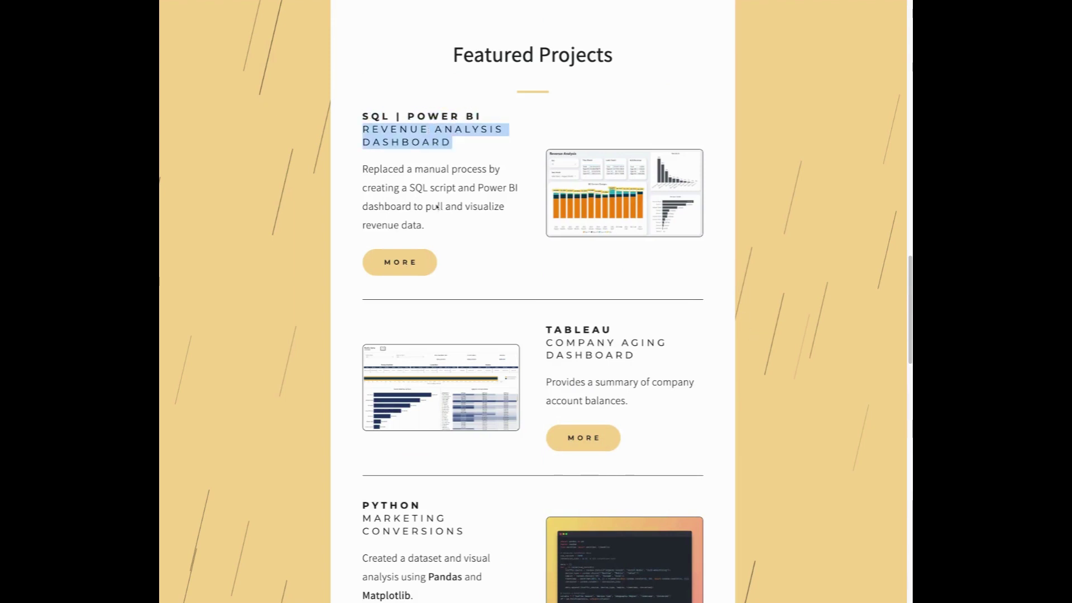
double_click(434, 206)
triple_click(435, 206)
Open the Revenue Analysis Dashboard project page and clear the text selection.
left_click(481, 241)
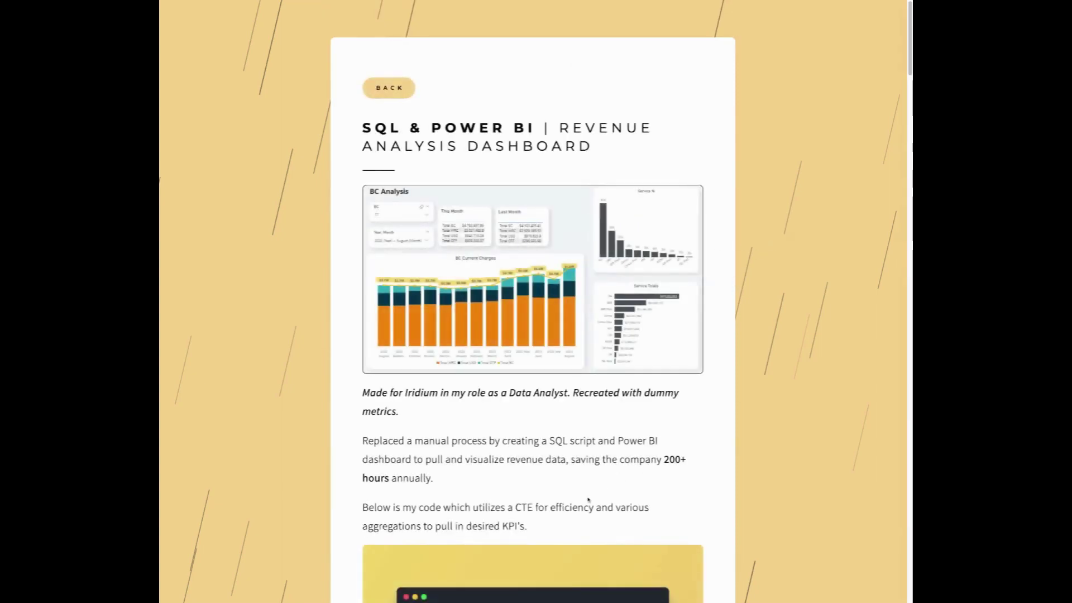
left_click_drag(588, 499, 391, 391)
left_click(396, 393)
Scroll through the SQL code and play the embedded Power BI demo video.
scroll(642, 446, "down", 5)
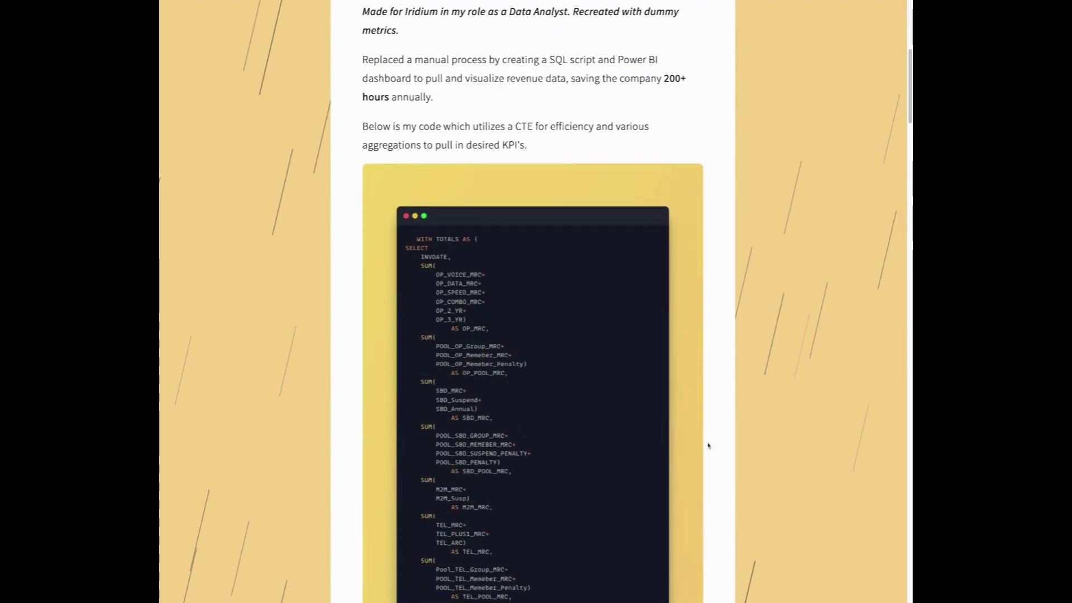
scroll(709, 443, "down", 1)
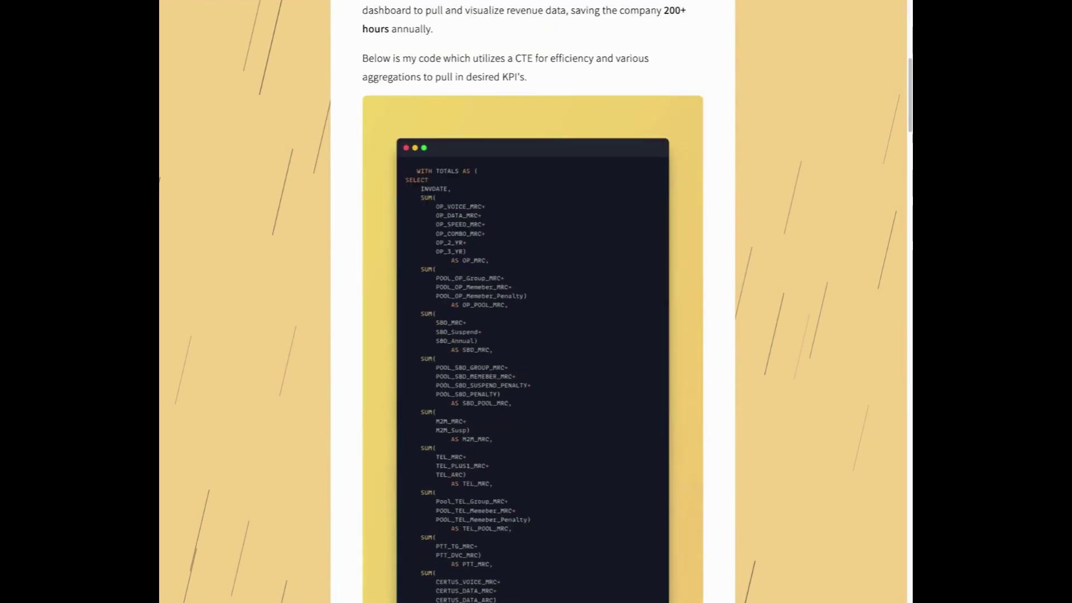
scroll(709, 443, "down", 7)
scroll(533, 302, "down", 10)
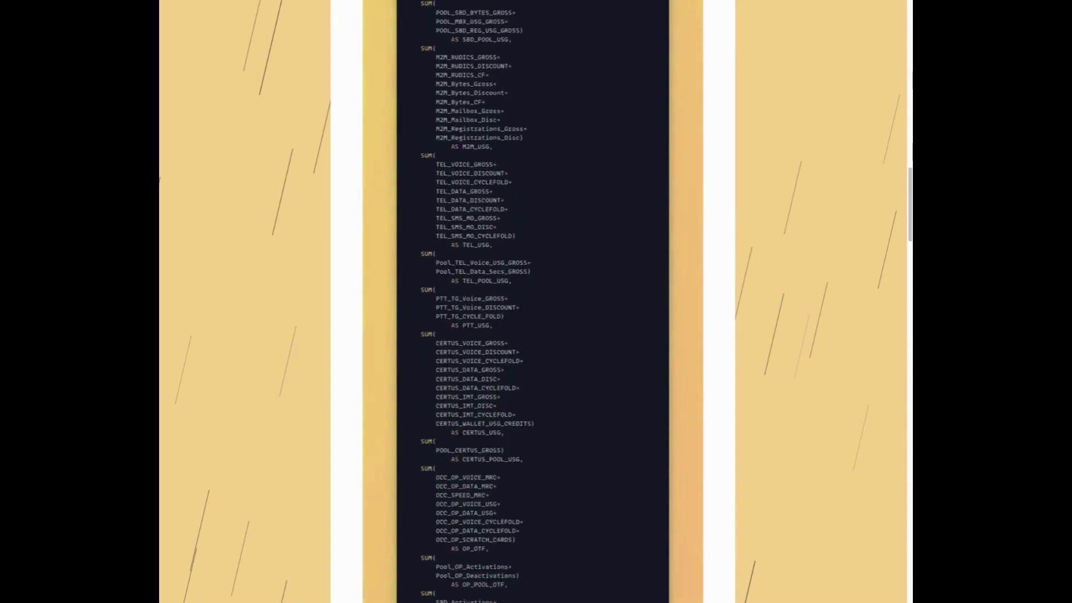
scroll(533, 302, "down", 7)
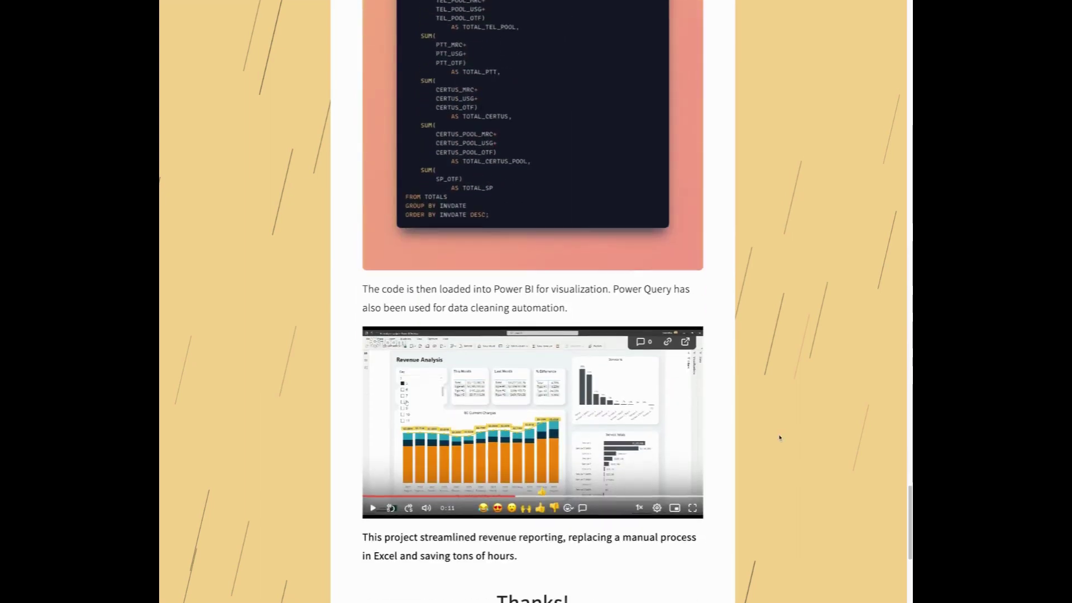
scroll(780, 434, "down", 1)
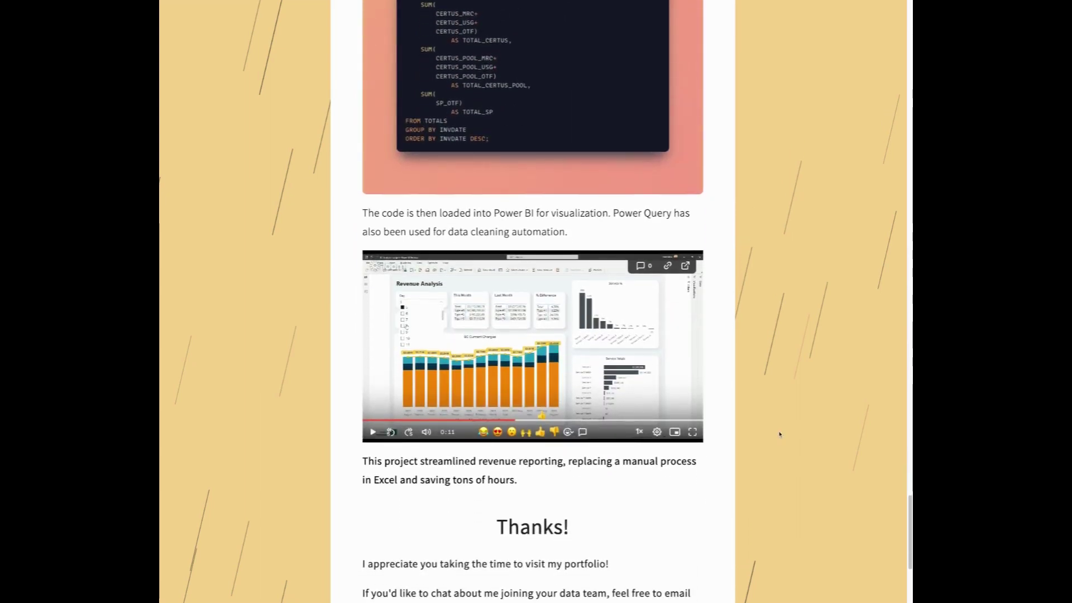
left_click(634, 387)
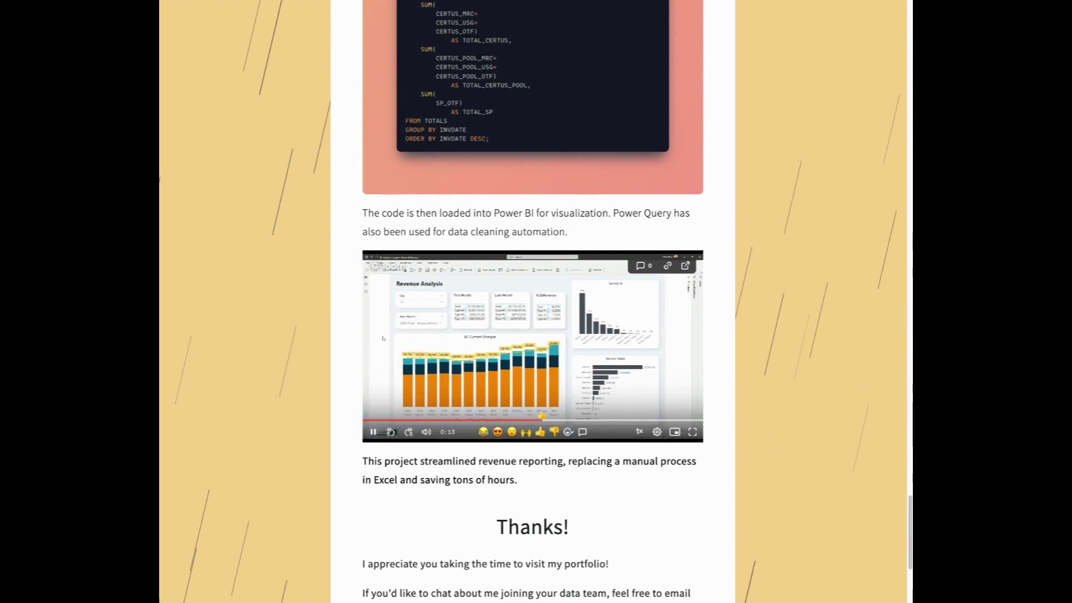
mouse_move(621, 386)
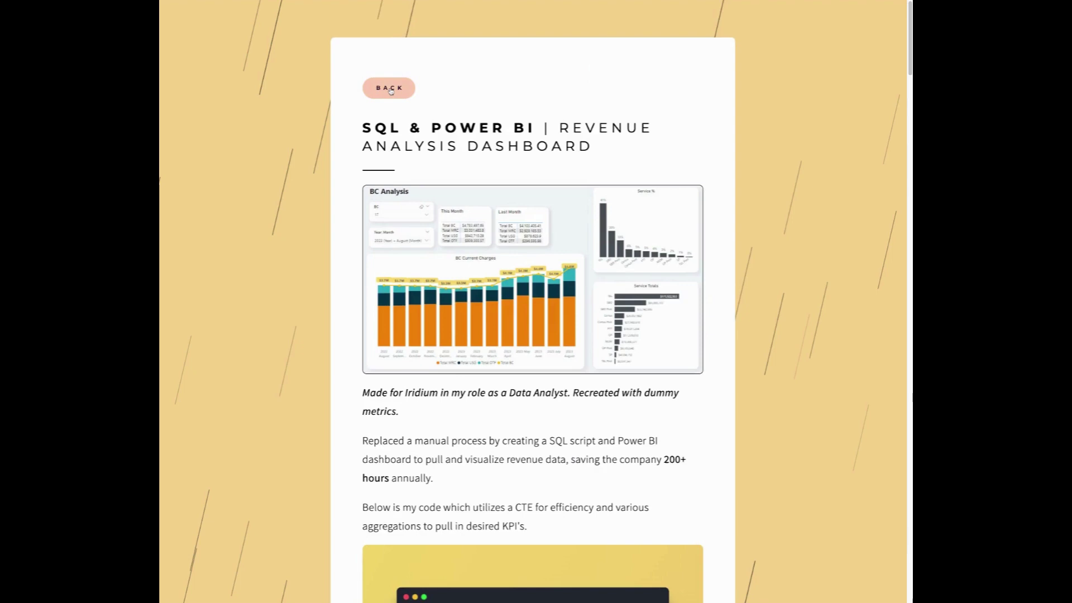
Return home, jump through Professional Certifications and the Thanks! footer, then go back to the top.
left_click(390, 90)
scroll(533, 302, "down", 8)
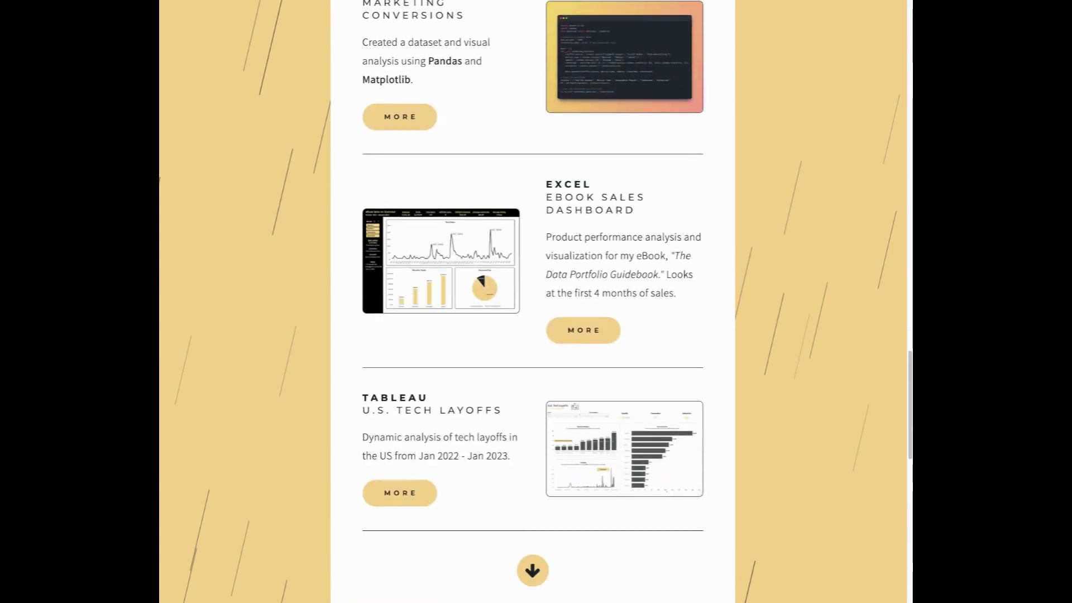
scroll(529, 459, "down", 2)
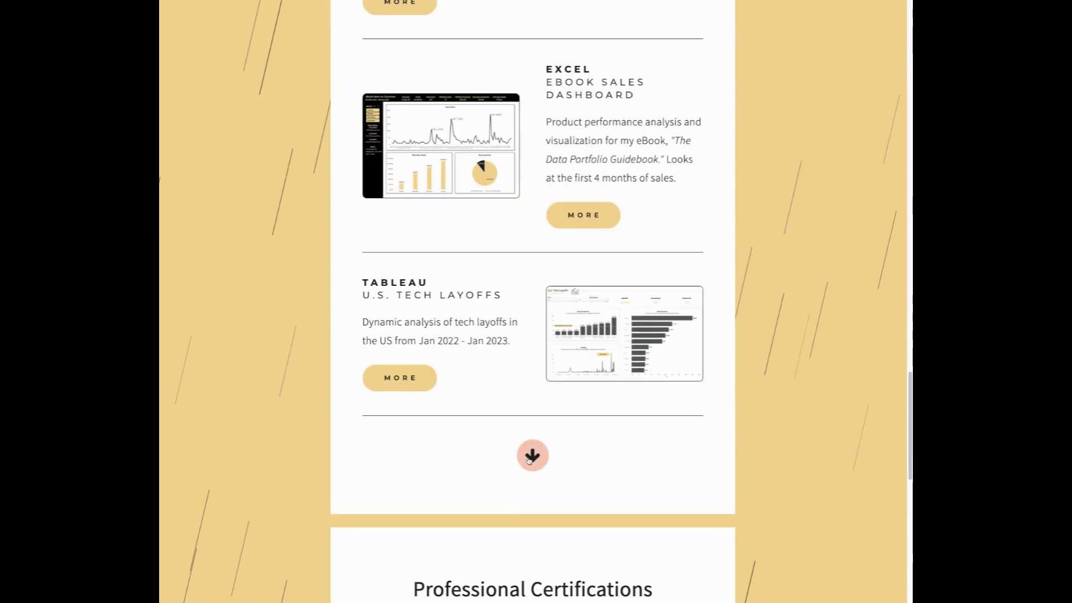
left_click(530, 459)
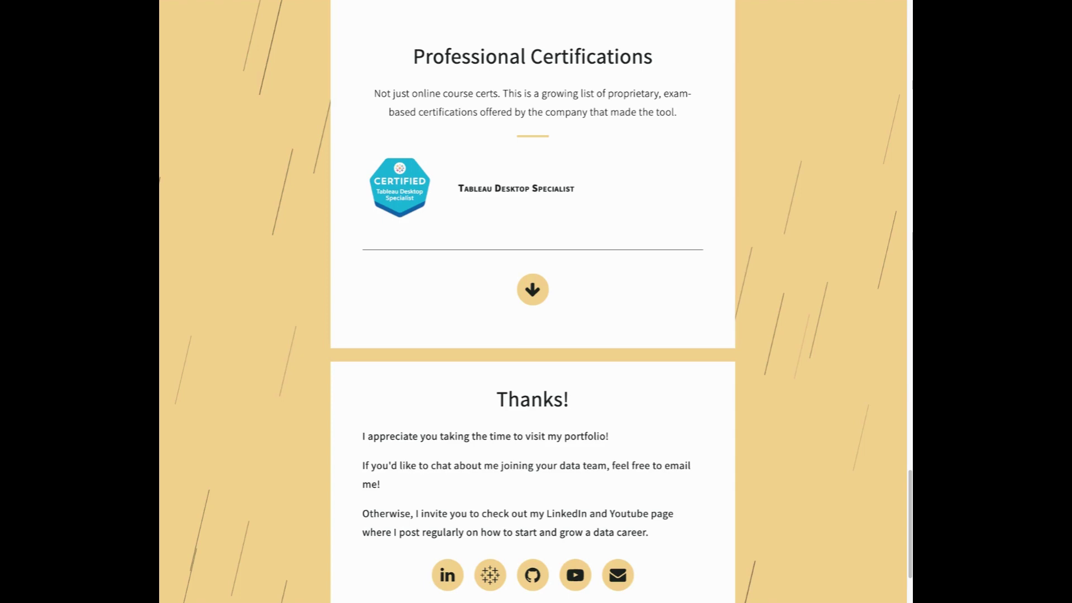
left_click(533, 289)
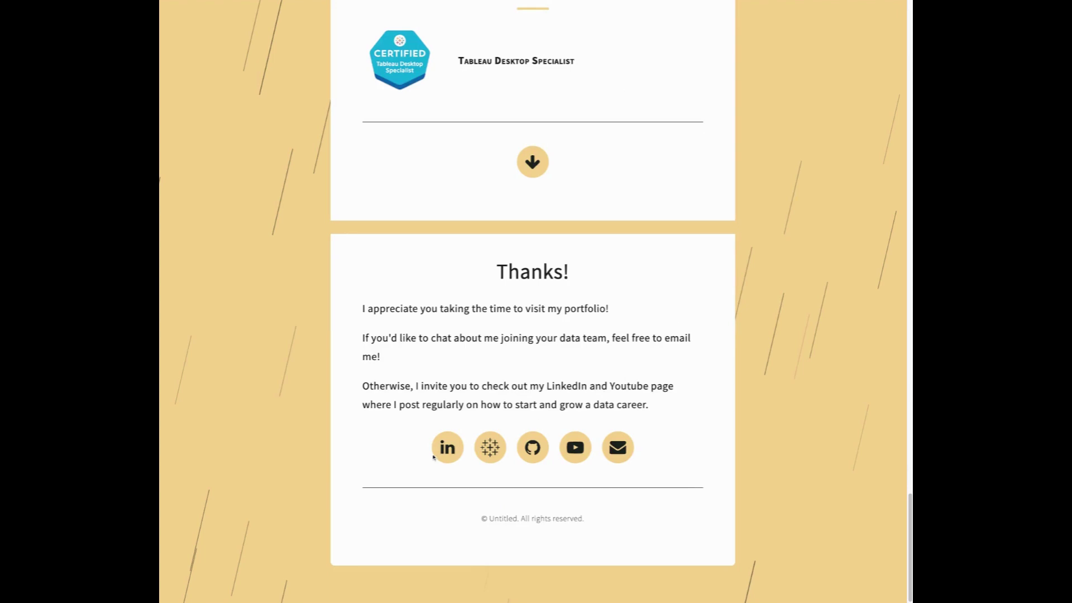
key("Home")
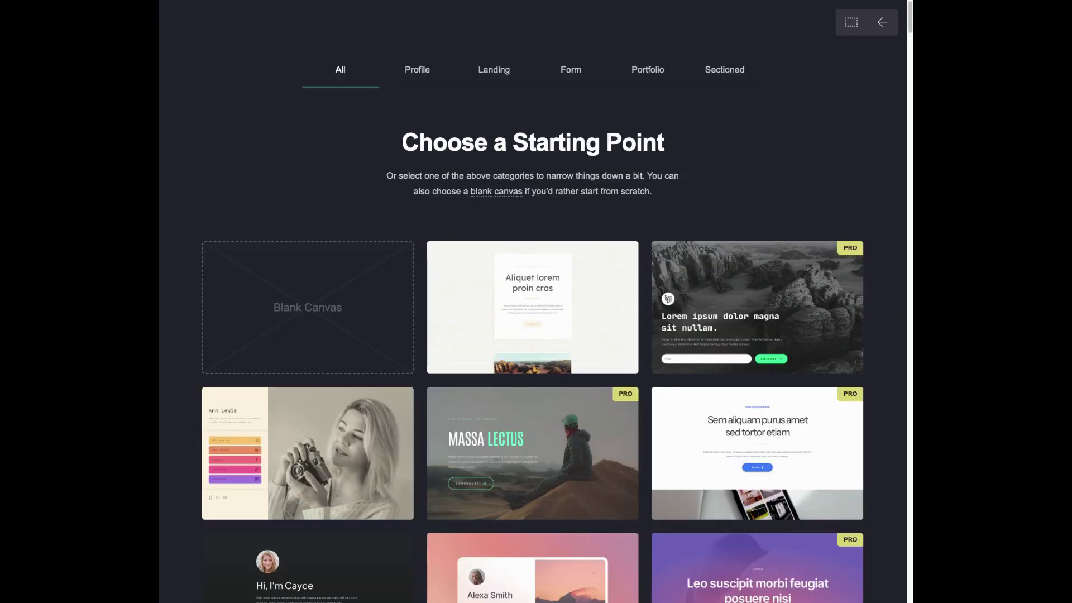
Browse the gallery's Profile, Landing, Form, Portfolio and Sectioned template categories.
scroll(774, 206, "down", 10)
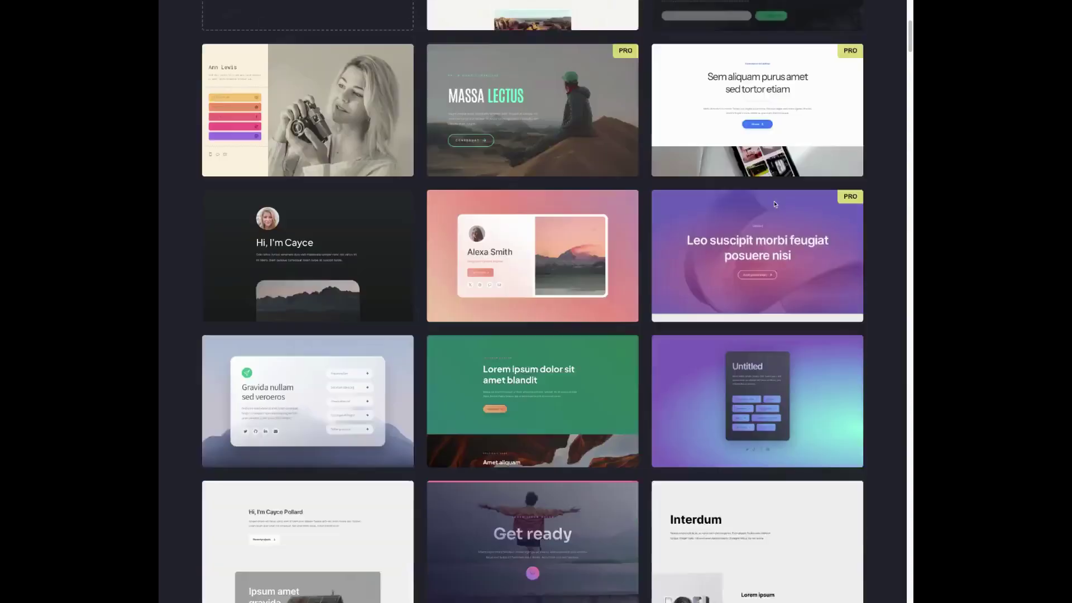
scroll(774, 206, "down", 5)
scroll(804, 179, "down", 4)
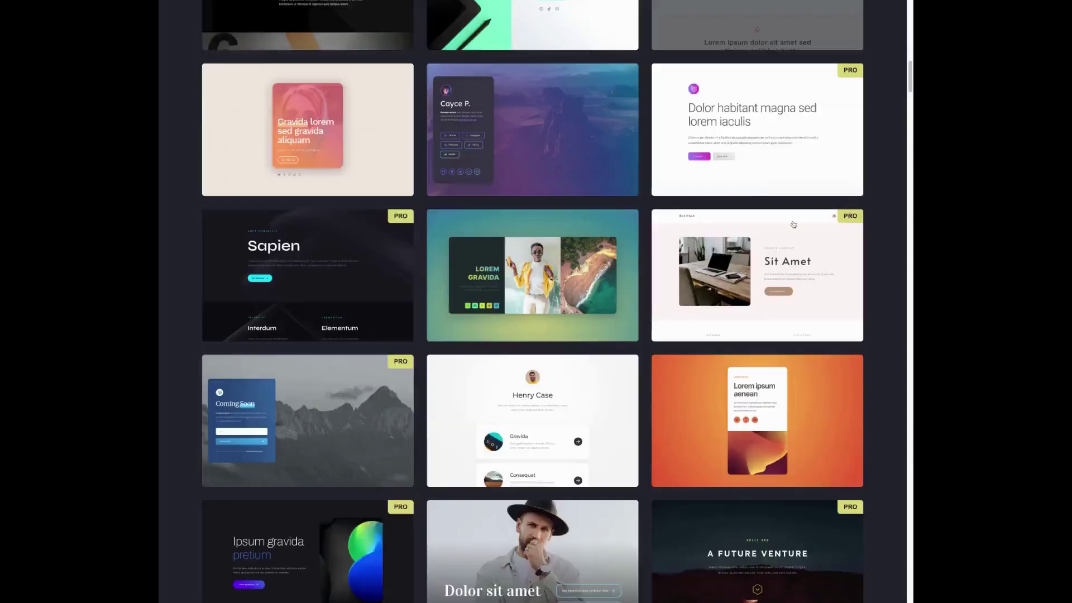
scroll(793, 224, "up", 19)
scroll(793, 224, "up", 2)
left_click(409, 74)
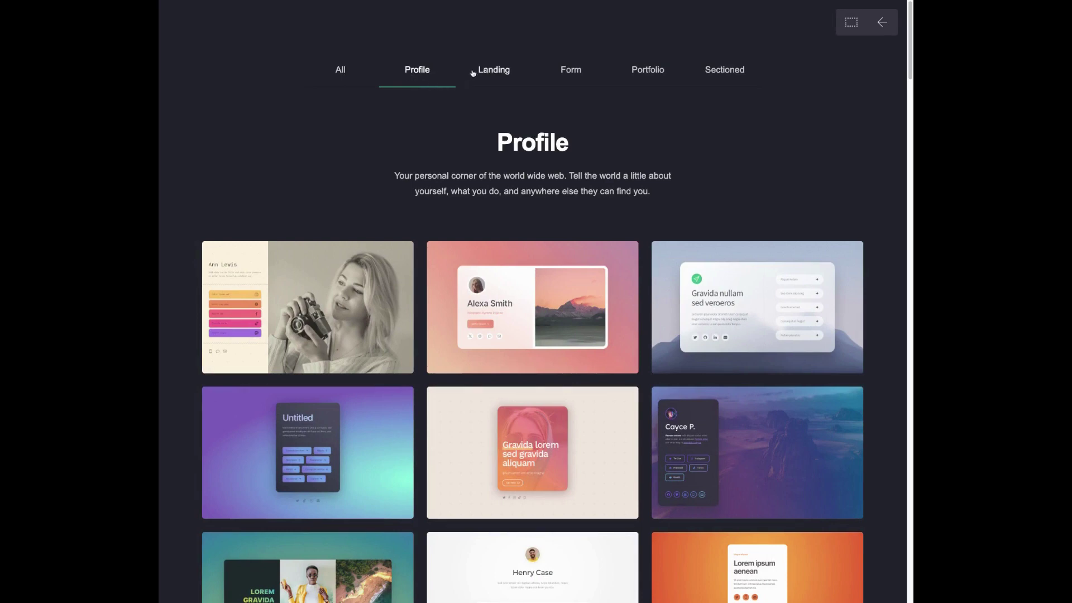
left_click(493, 73)
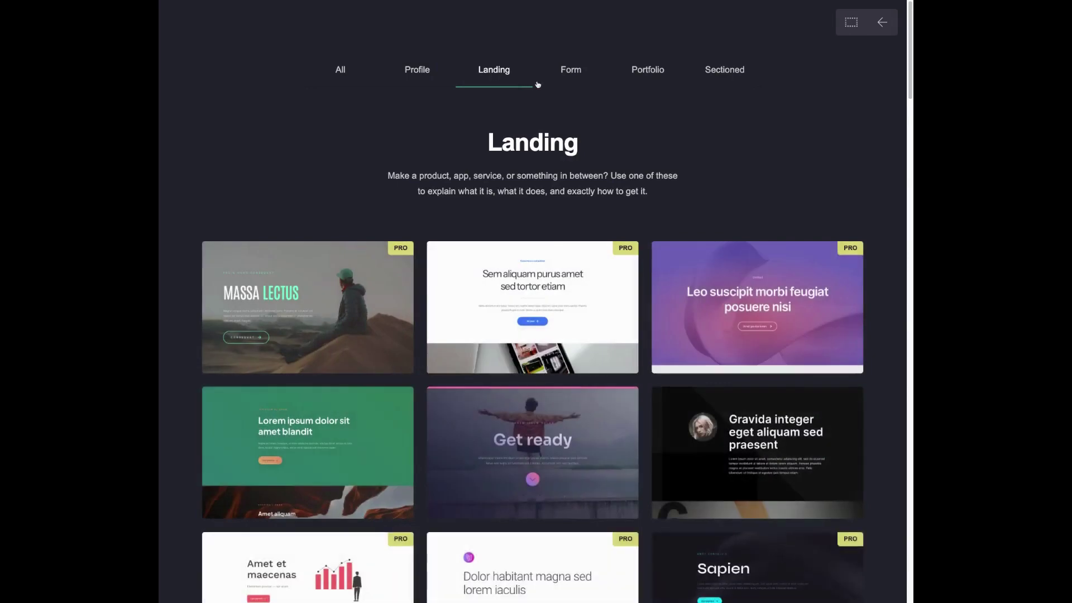
left_click(555, 75)
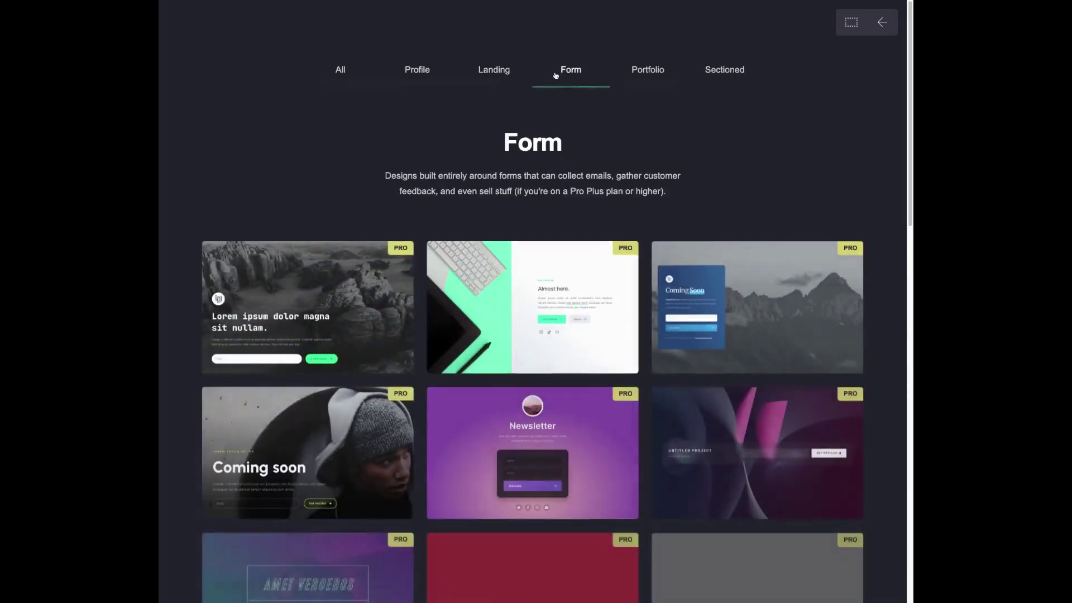
left_click(645, 77)
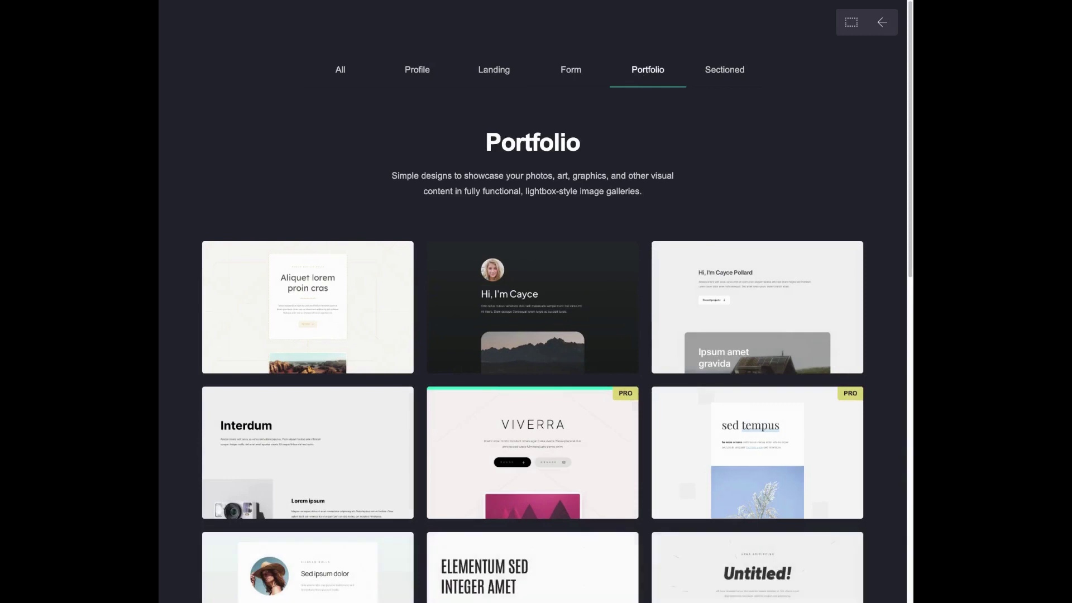
left_click(716, 68)
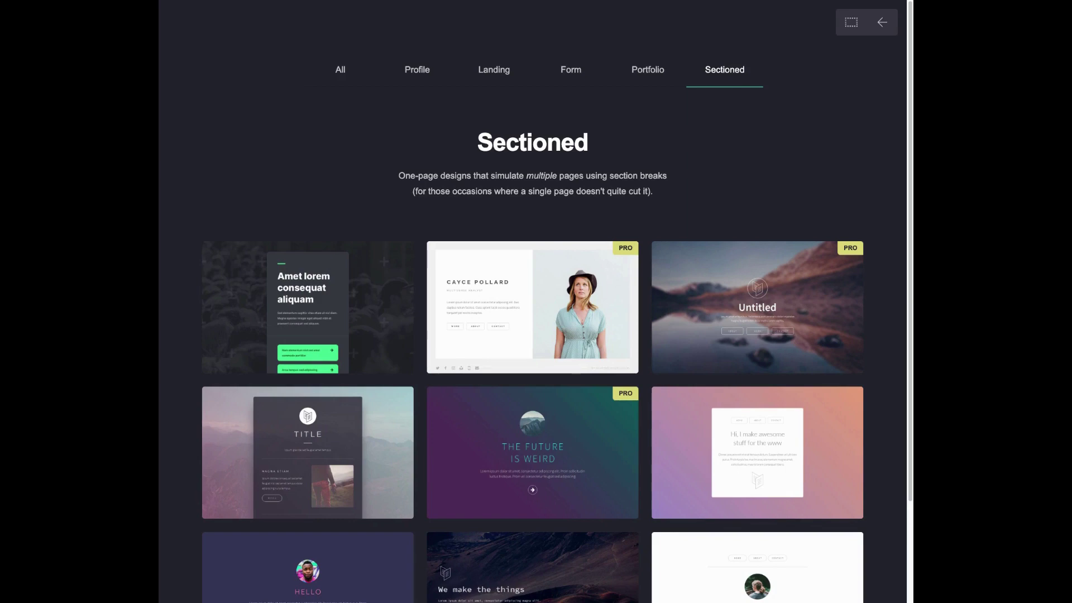
scroll(419, 313, "down", 1)
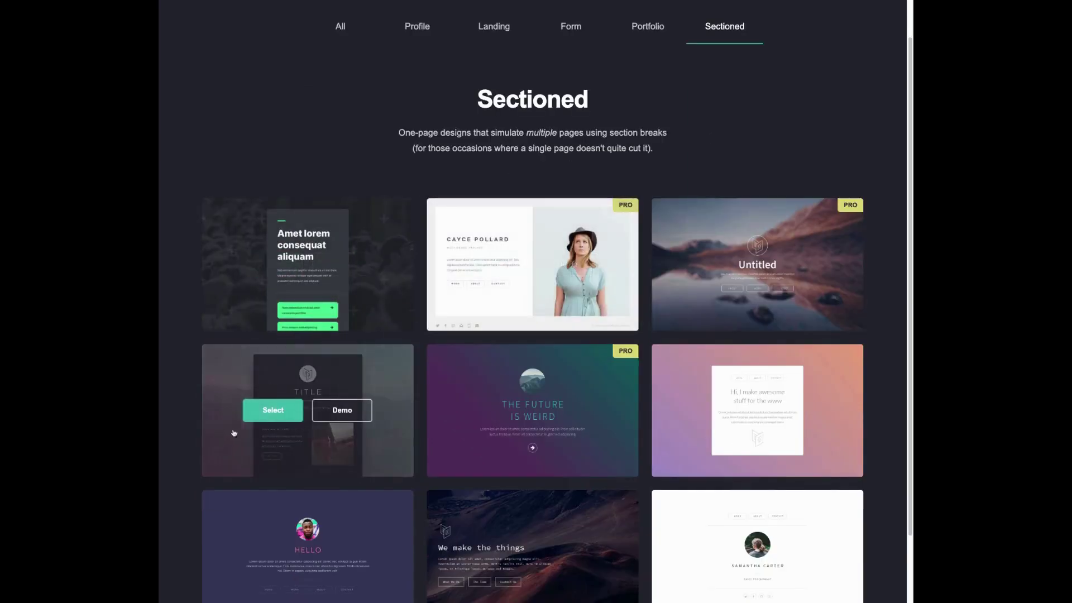
Start a new site from the Sectioned TITLE template and open its top image's settings.
left_click(263, 417)
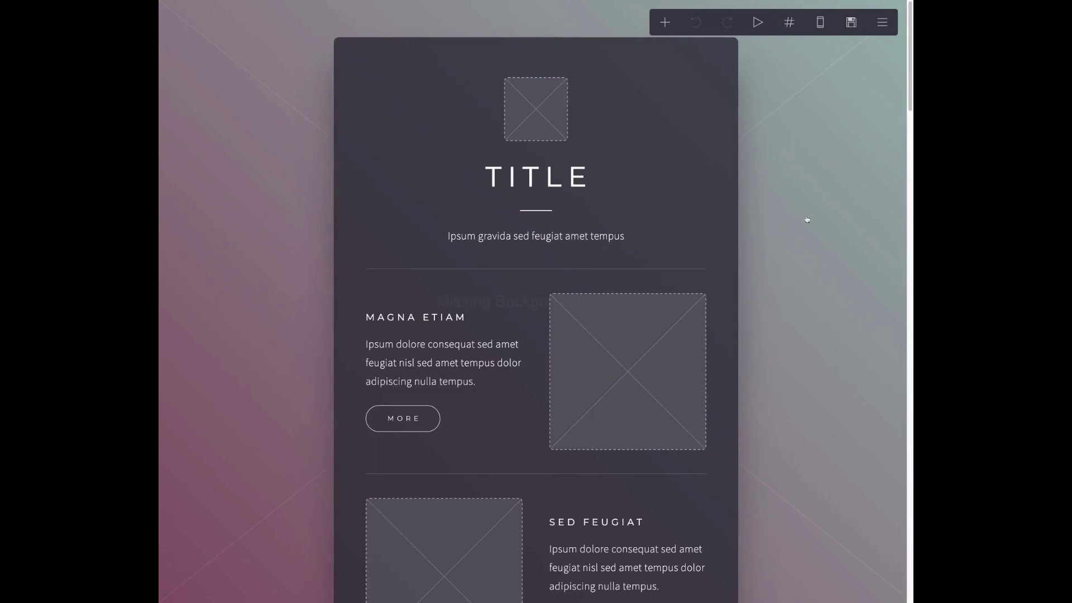
left_click(552, 136)
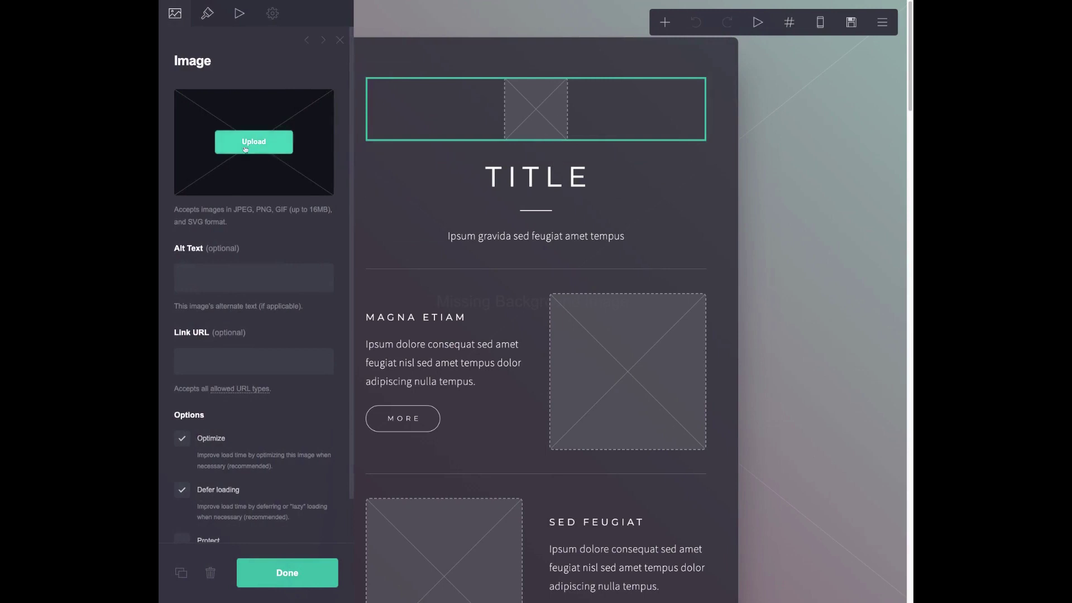
Style the TITLE heading with size 2.125, Regular weight and letter spacing 0.75.
left_click(527, 186)
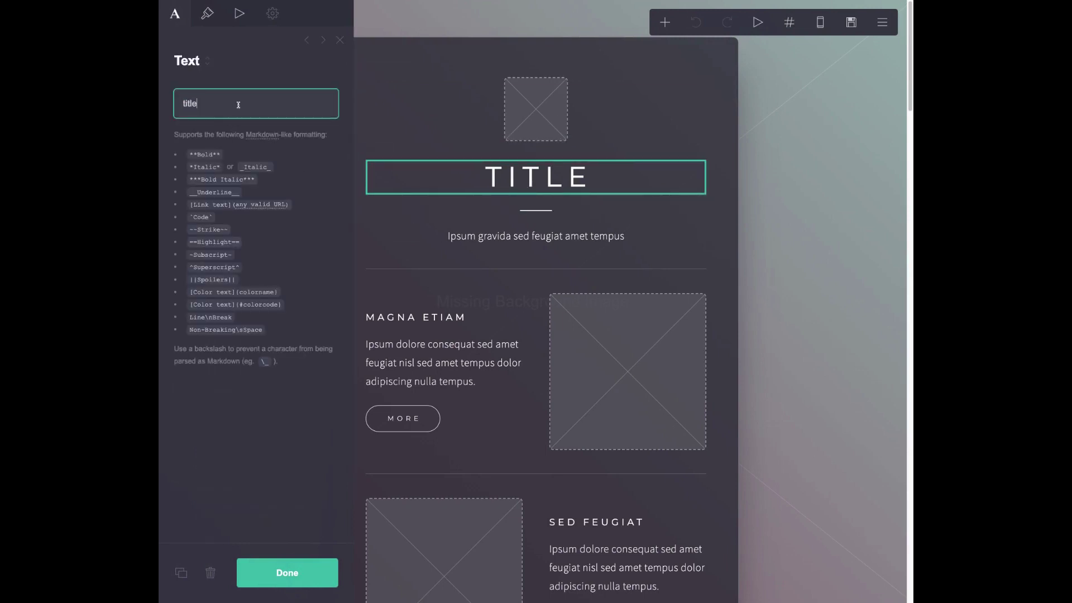
left_click(212, 18)
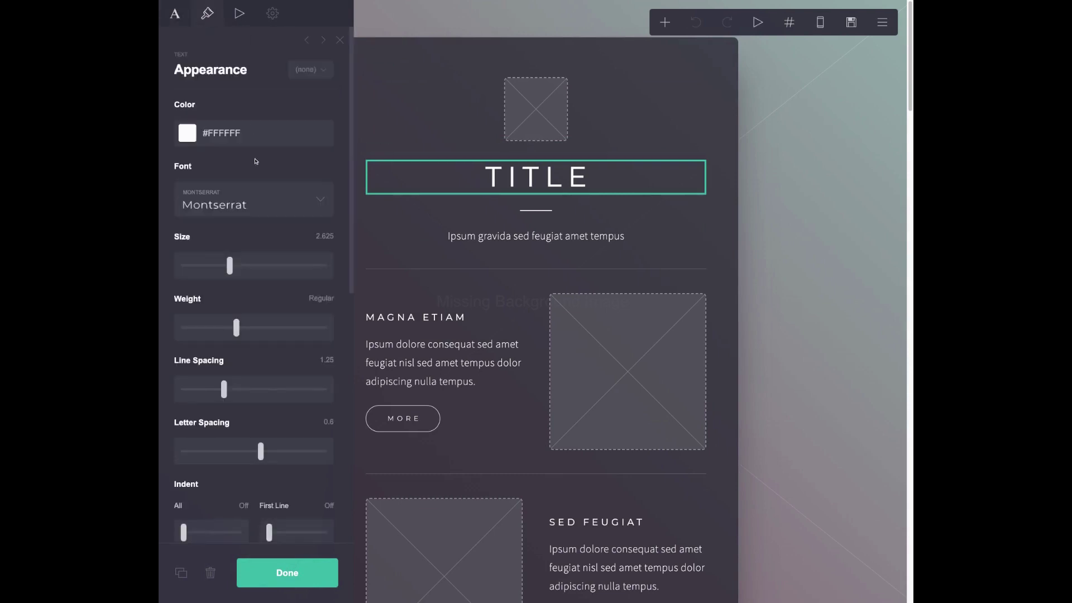
scroll(234, 266, "up", 8)
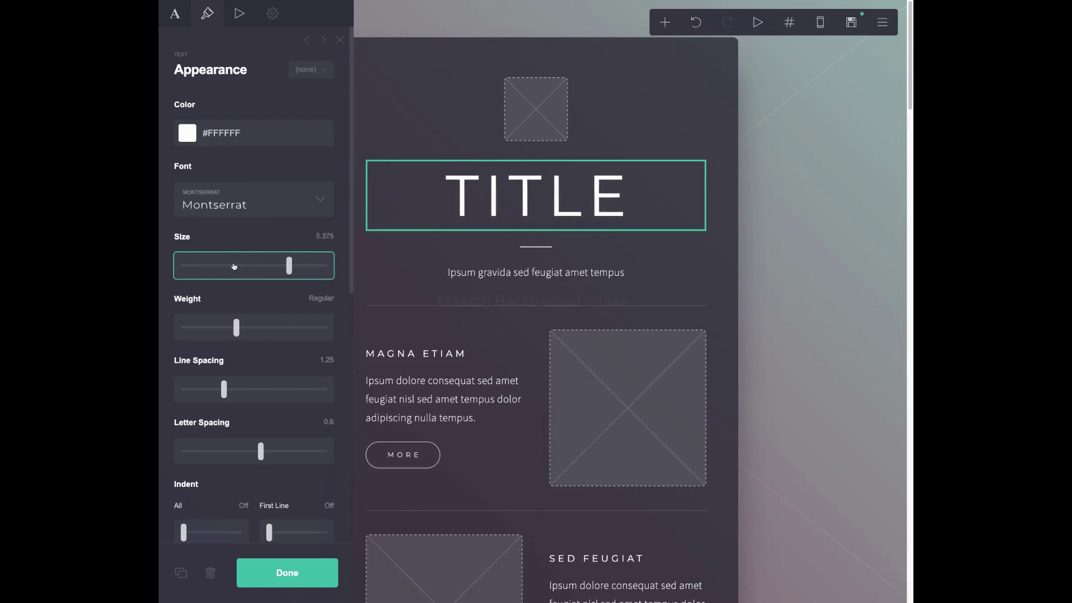
scroll(233, 266, "down", 10)
scroll(239, 329, "up", 5)
scroll(239, 331, "down", 4)
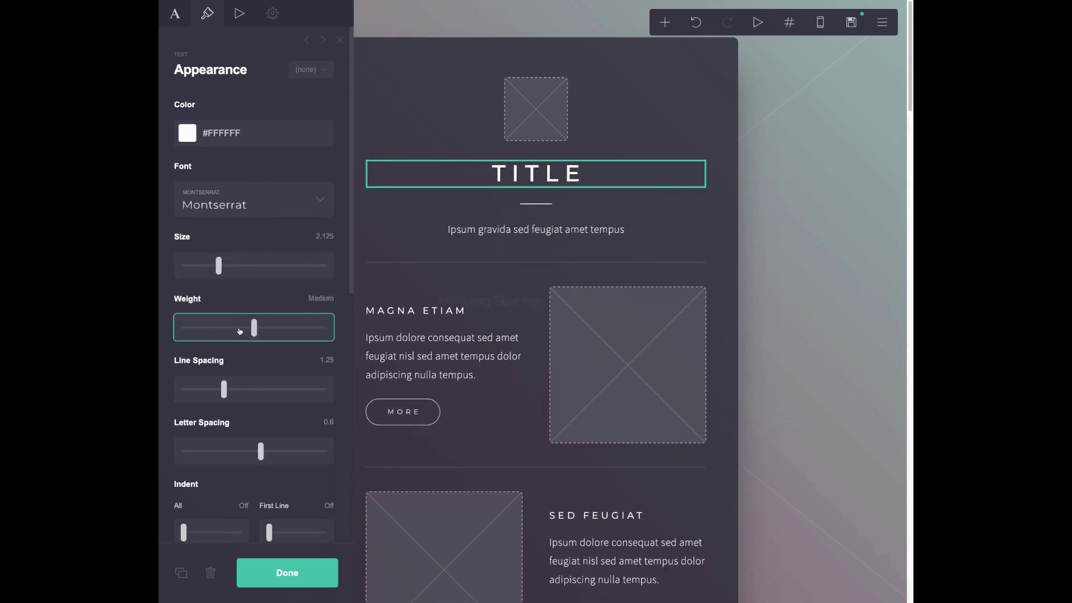
scroll(239, 331, "down", 1)
scroll(223, 390, "up", 2)
scroll(222, 390, "down", 2)
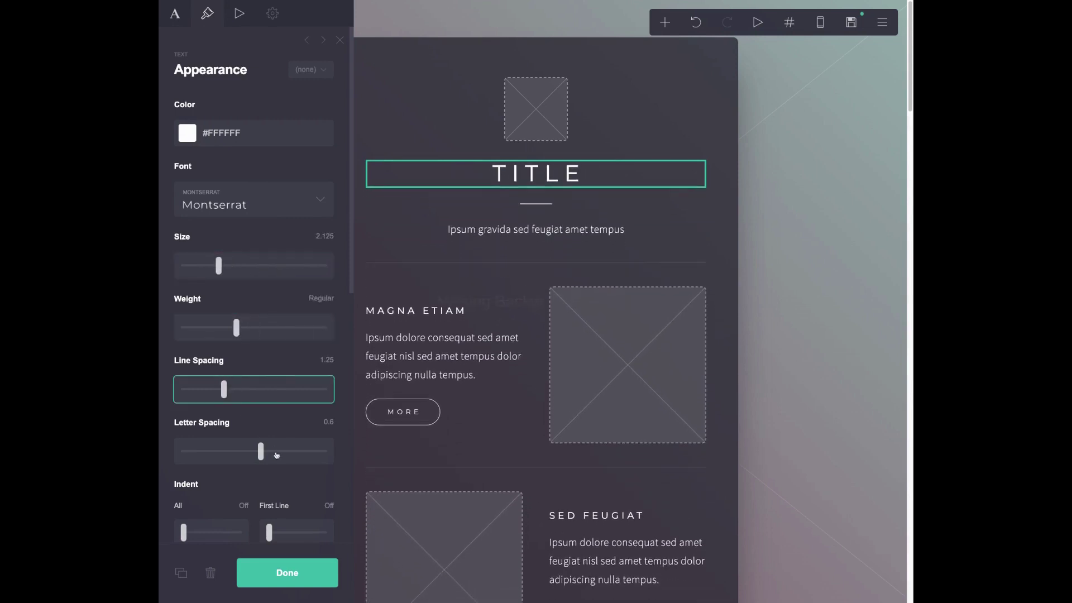
scroll(261, 454, "down", 5)
scroll(262, 455, "up", 6)
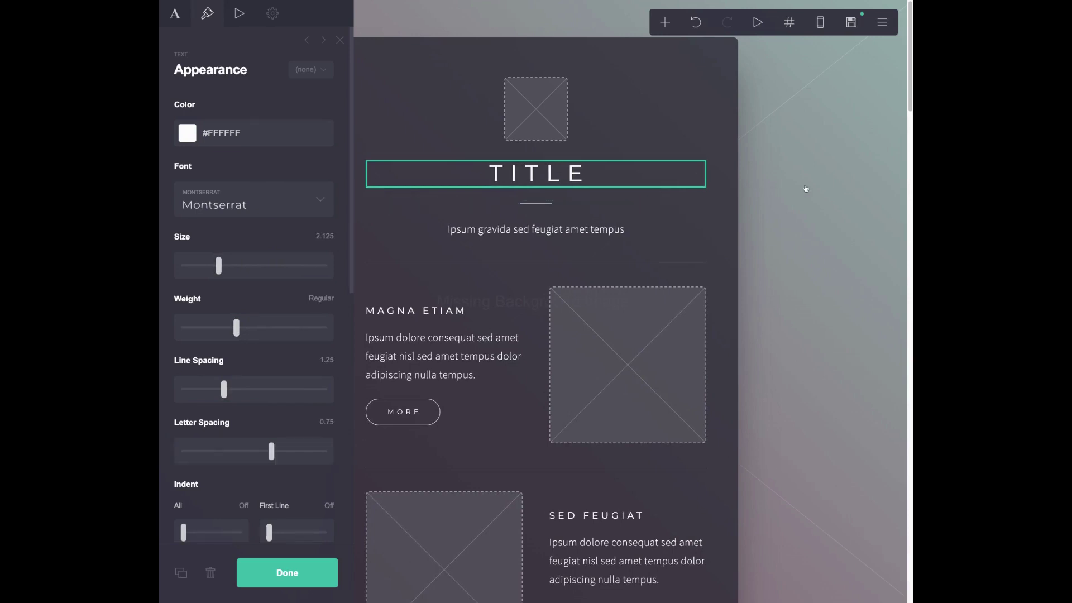
Finish the title styling and open the settings of the #one section break.
key("Escape")
scroll(508, 299, "down", 2)
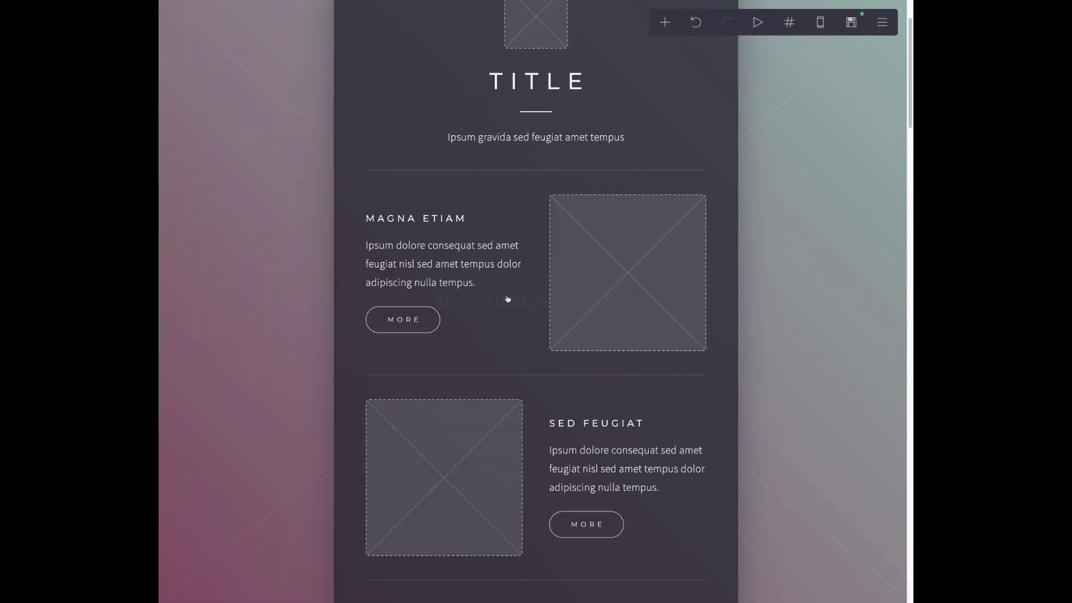
scroll(550, 310, "down", 1)
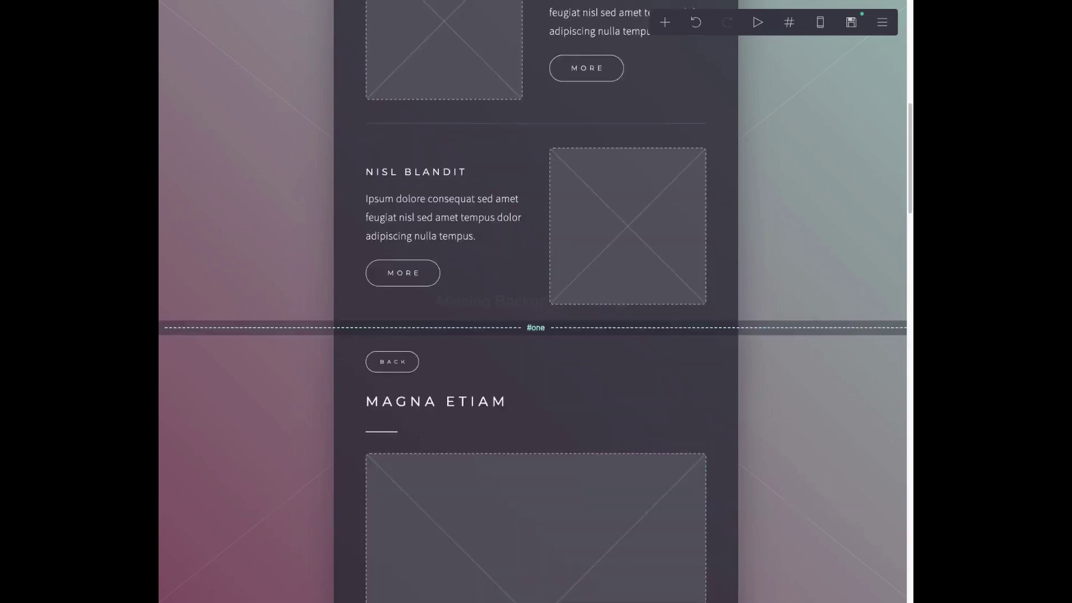
scroll(534, 218, "down", 2)
left_click(514, 202)
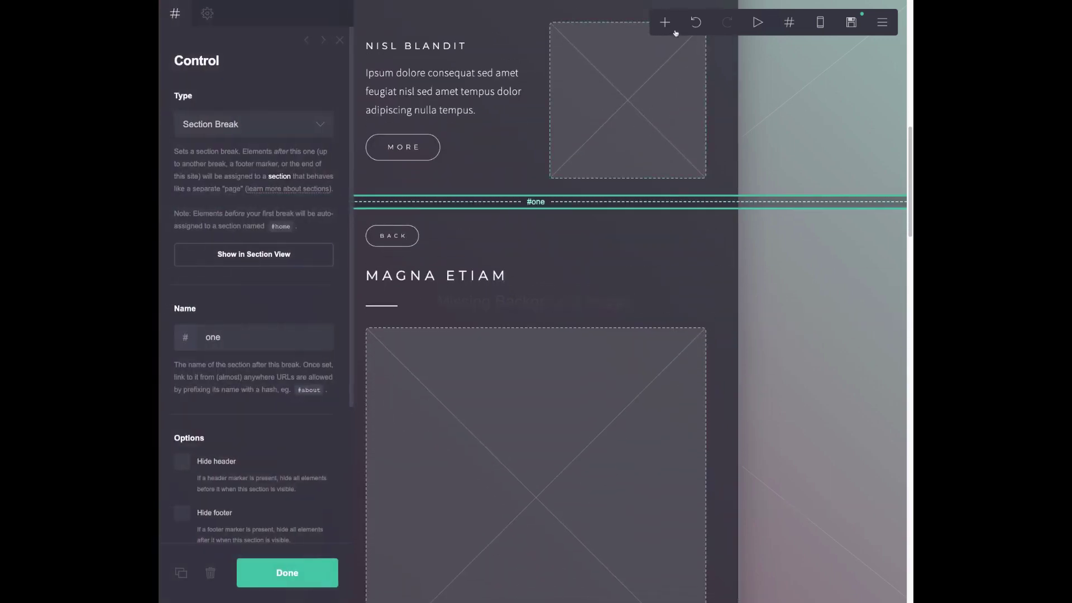
scroll(594, 289, "down", 2)
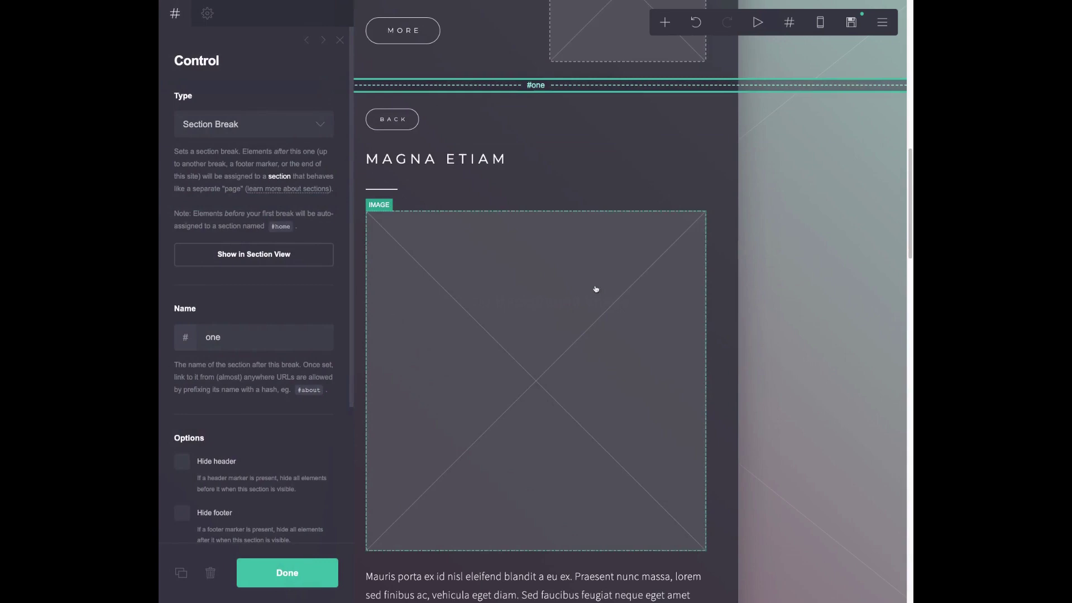
scroll(595, 289, "down", 6)
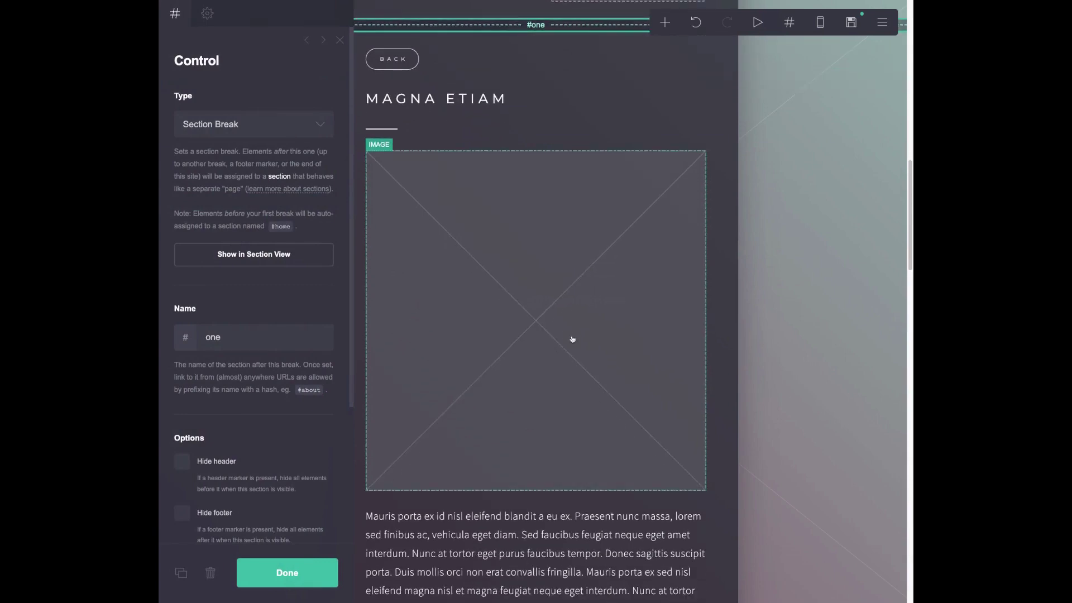
scroll(572, 339, "up", 10)
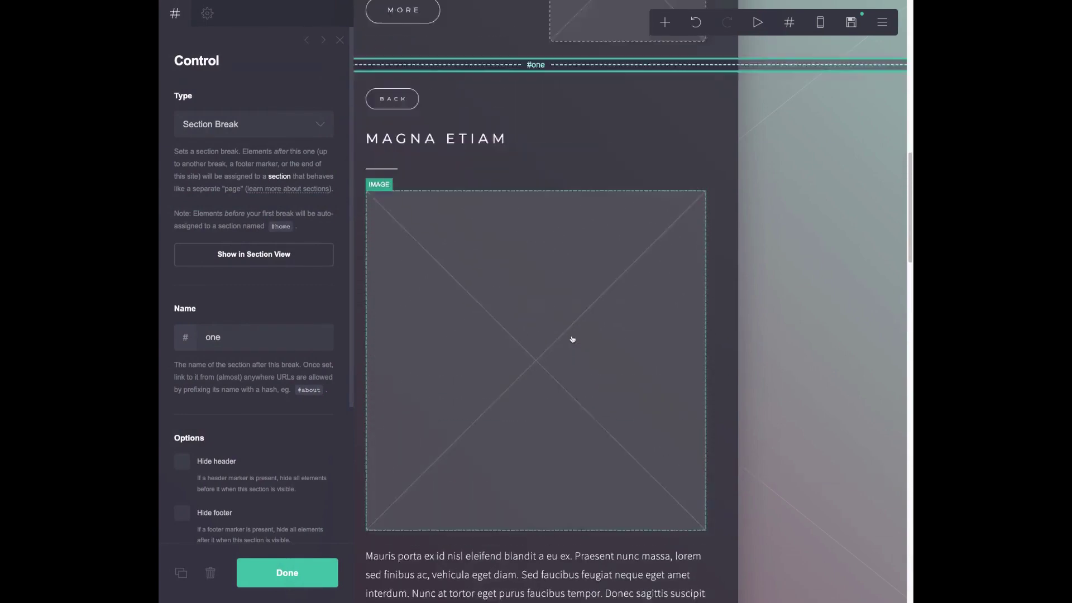
scroll(558, 240, "up", 6)
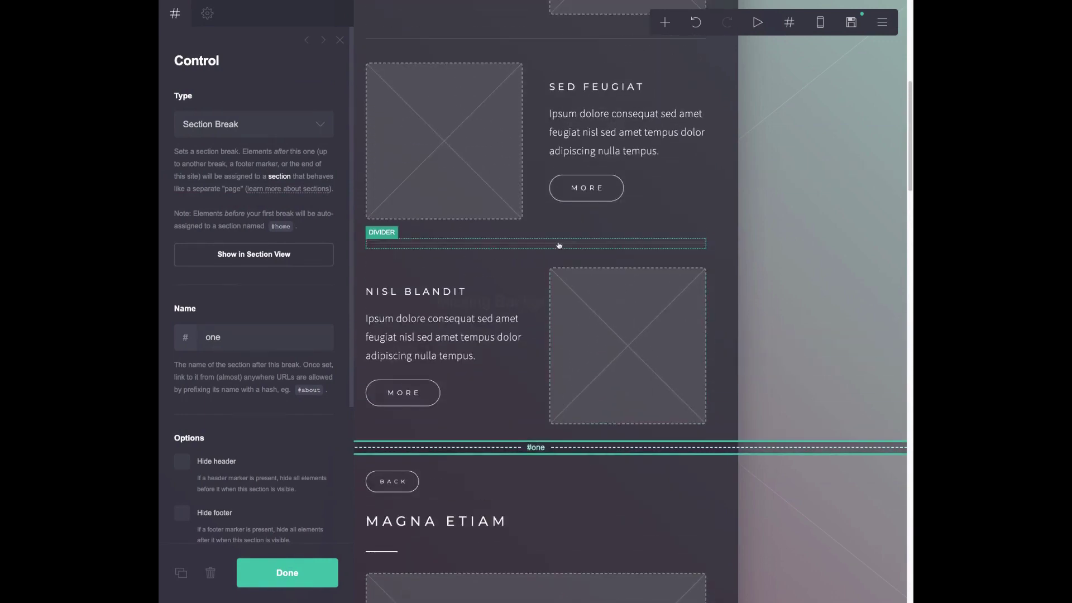
Inspect the first More button's entry and confirm its link URL is #one.
left_click(447, 227)
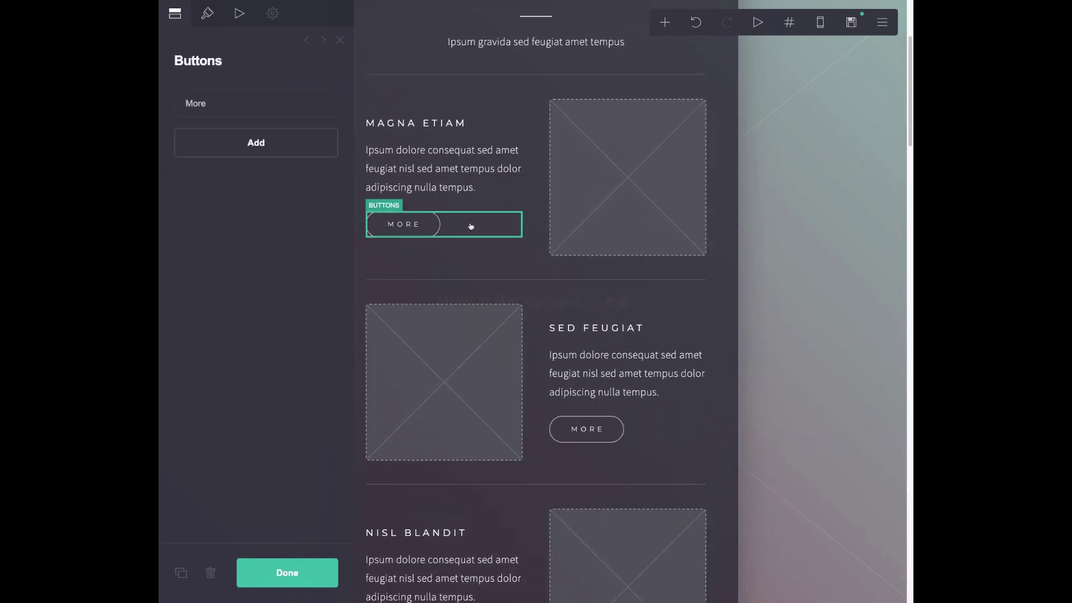
left_click(207, 21)
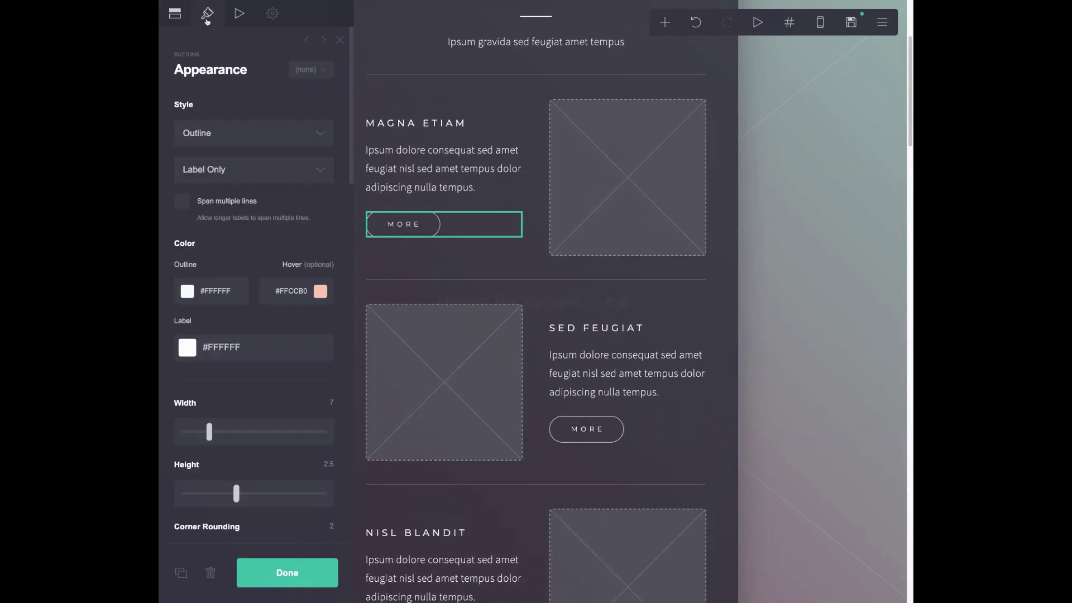
left_click(173, 15)
left_click(232, 95)
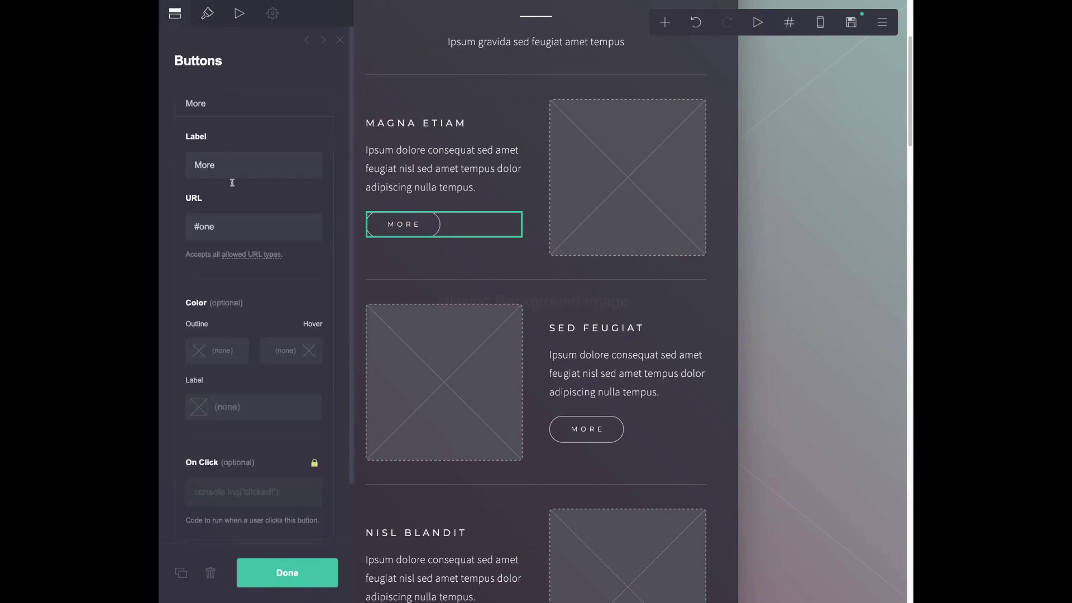
left_click(228, 226)
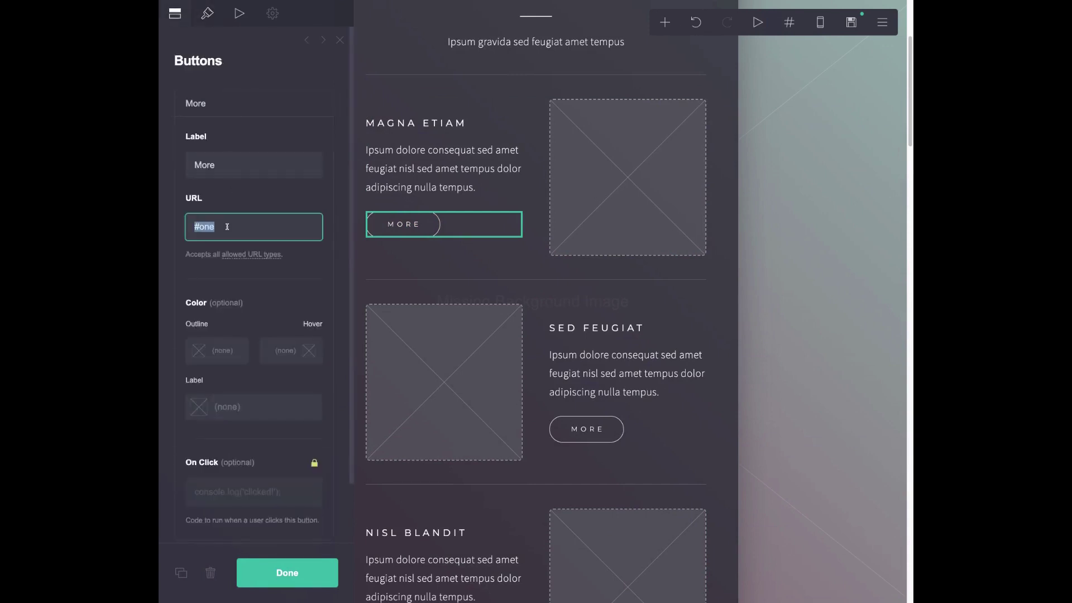
double_click(221, 227)
scroll(431, 301, "down", 6)
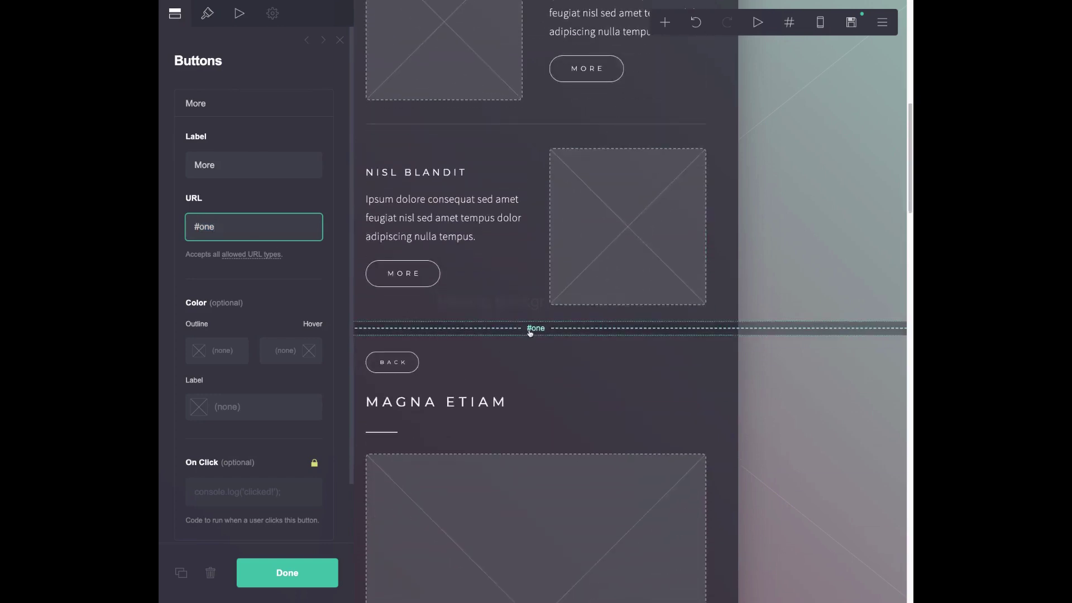
triple_click(237, 227)
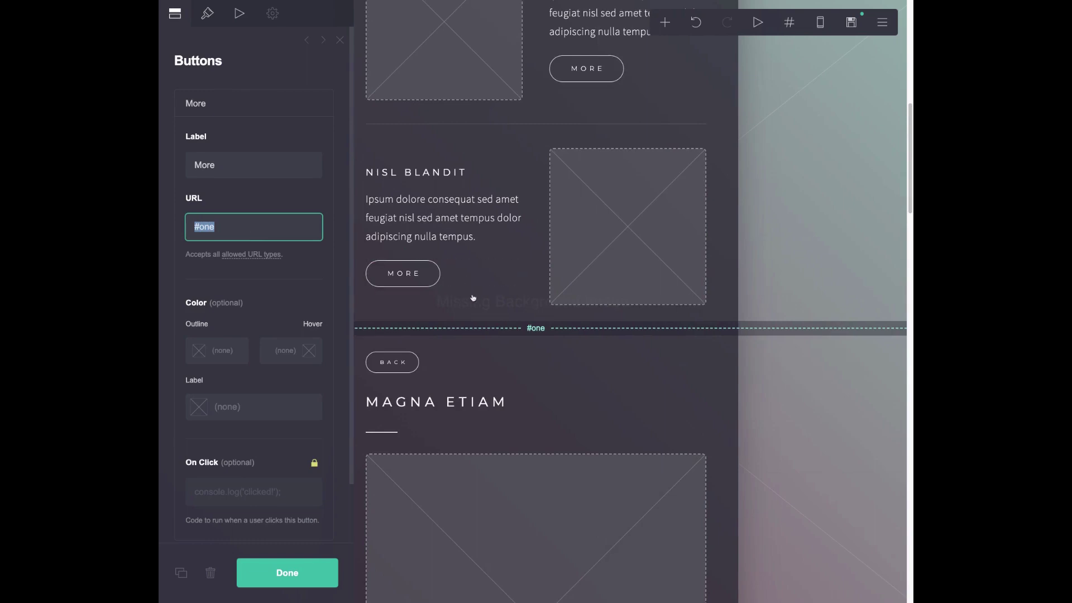
scroll(474, 299, "up", 8)
left_click(481, 337)
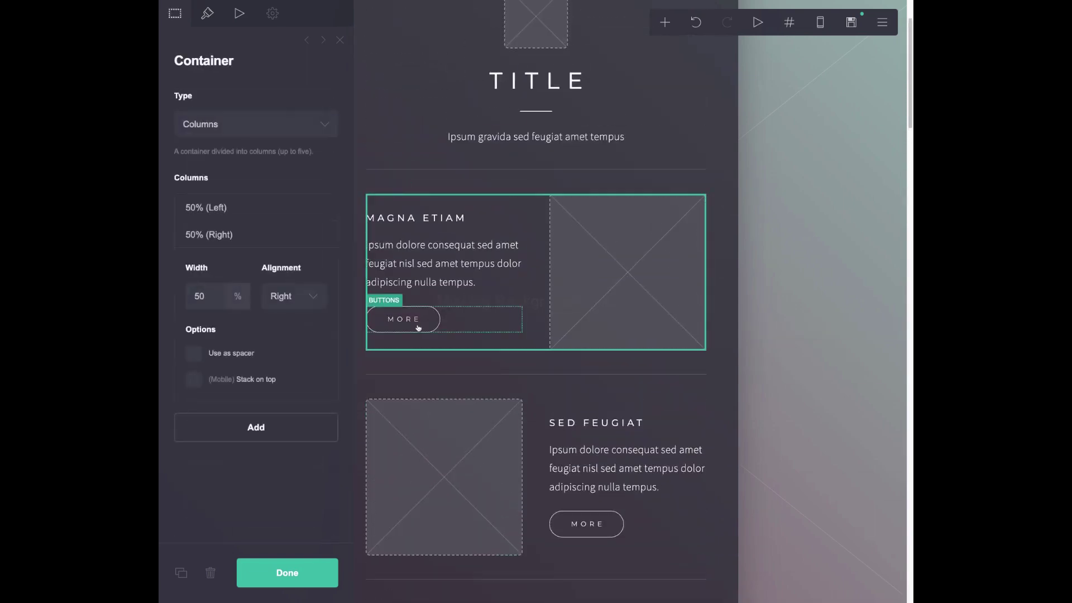
scroll(489, 345, "down", 5)
scroll(487, 344, "down", 5)
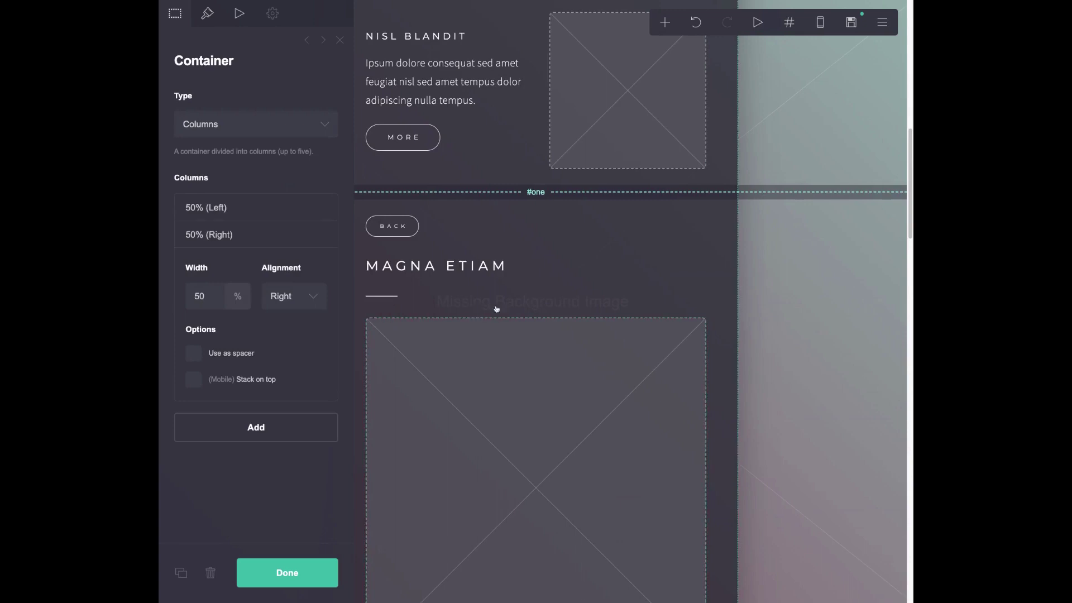
scroll(650, 346, "up", 2)
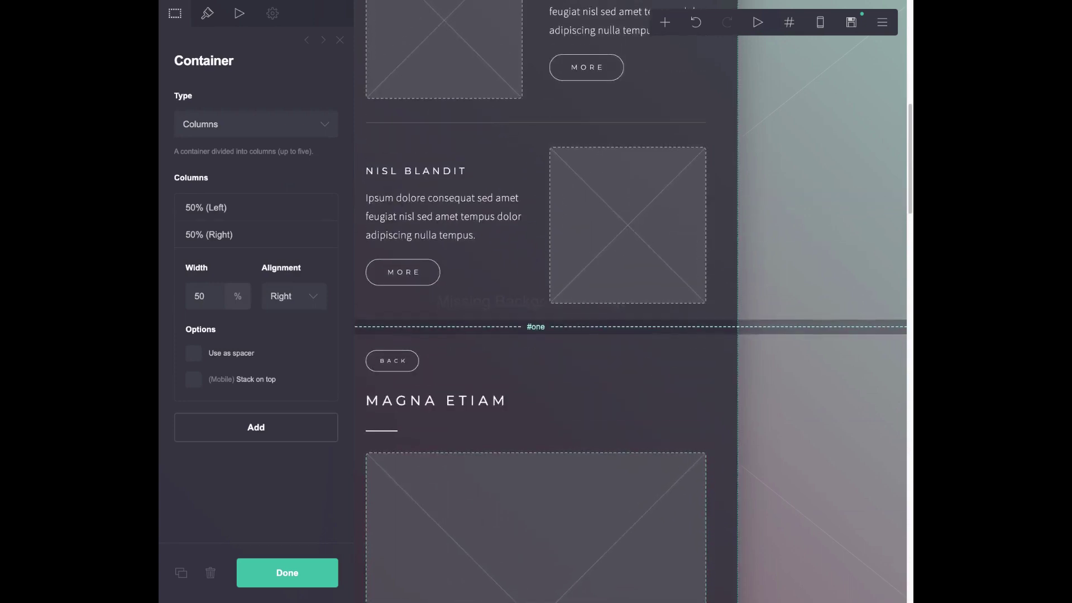
scroll(730, 330, "up", 8)
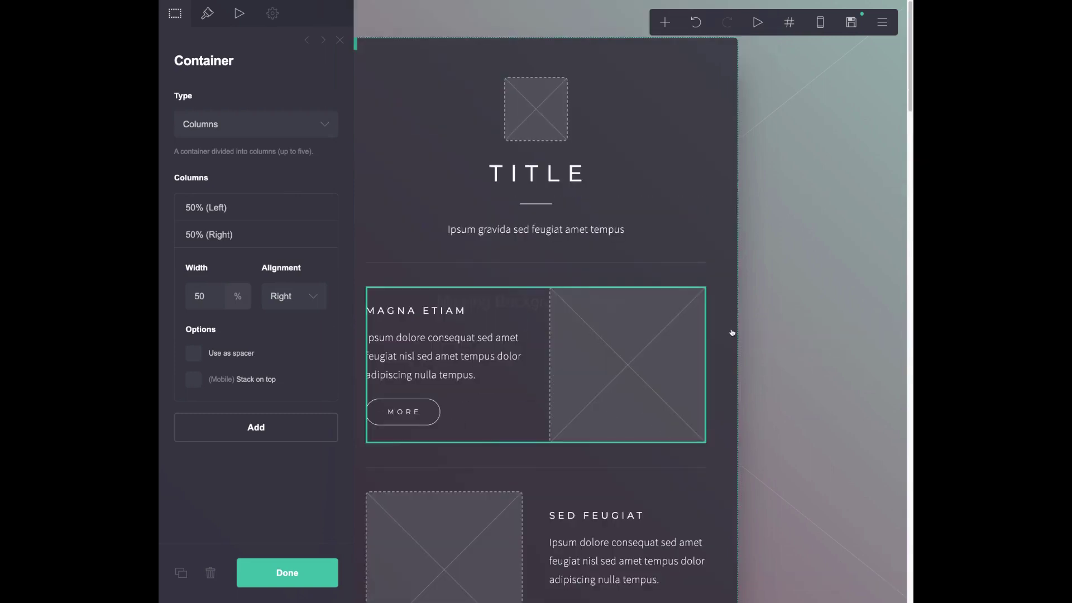
View the list of addable element types, then open the page Background settings.
left_click(666, 27)
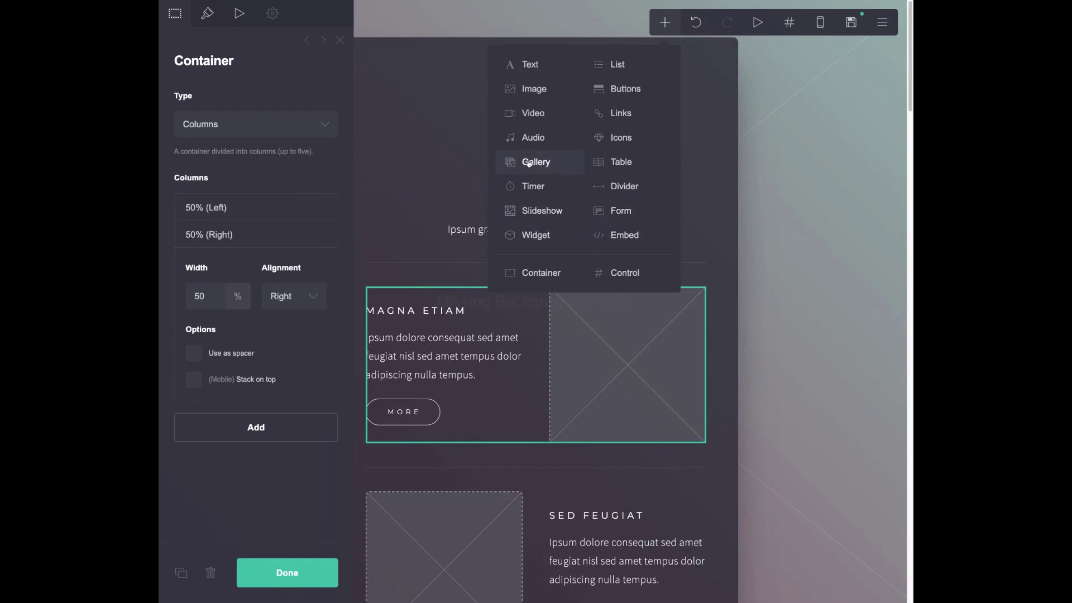
left_click(808, 133)
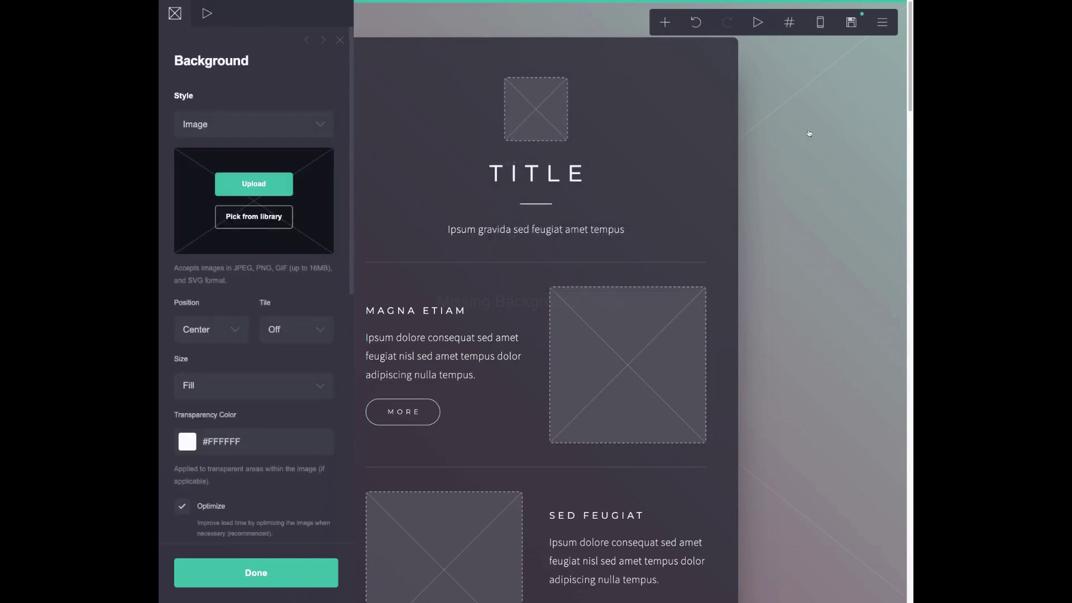